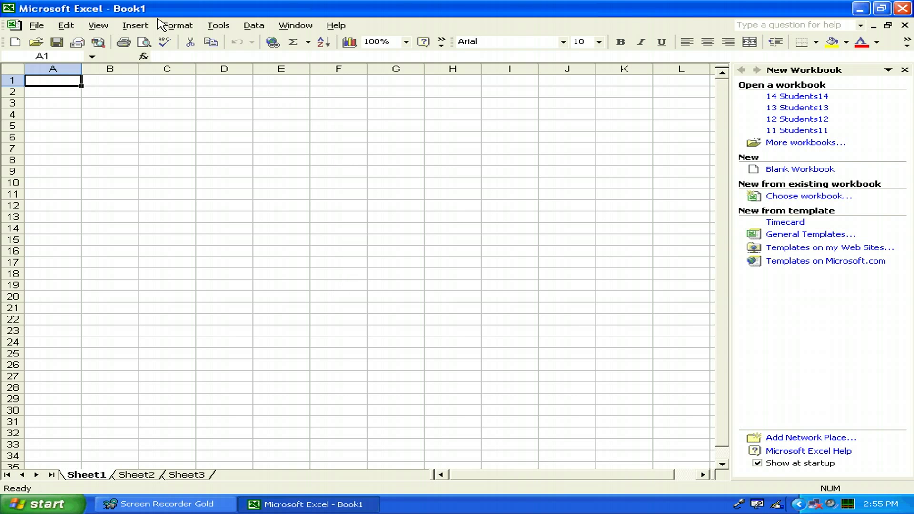
Step: Insert the NOW function in cell A1 to enter the current date and time
{"action": "left_click", "coordinate": [143, 27]}
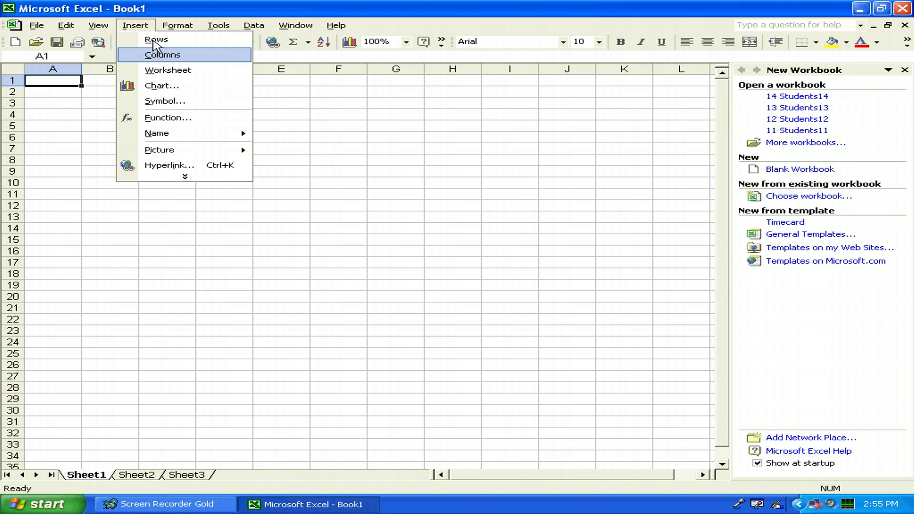
{"action": "left_click", "coordinate": [151, 118]}
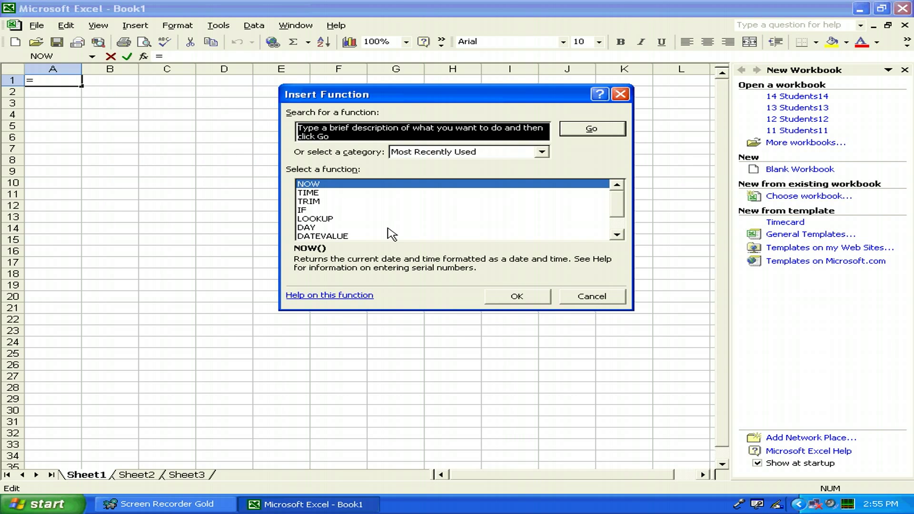
{"action": "left_click", "coordinate": [519, 297]}
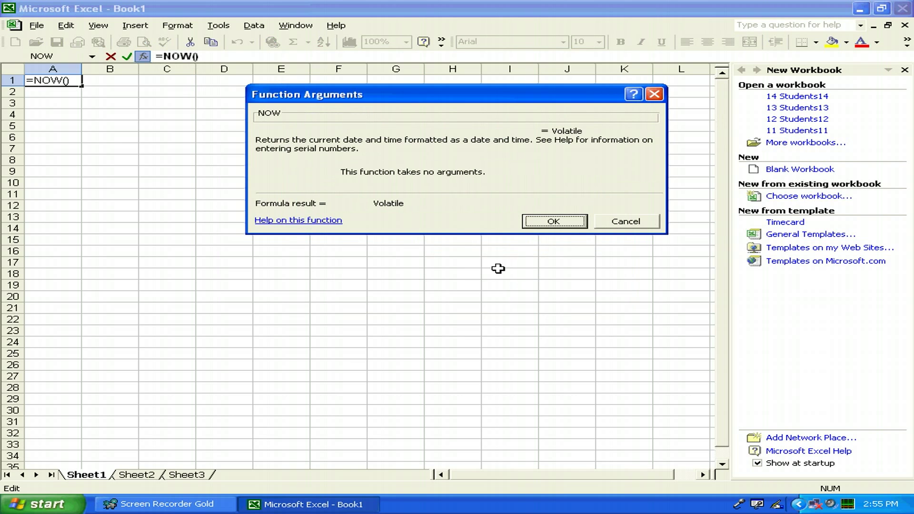
{"action": "left_click", "coordinate": [555, 226]}
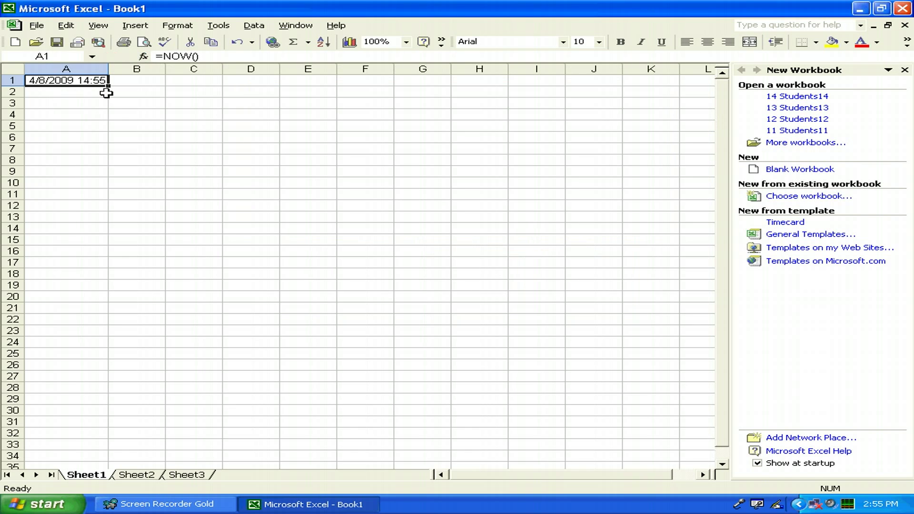
{"action": "left_click", "coordinate": [76, 101]}
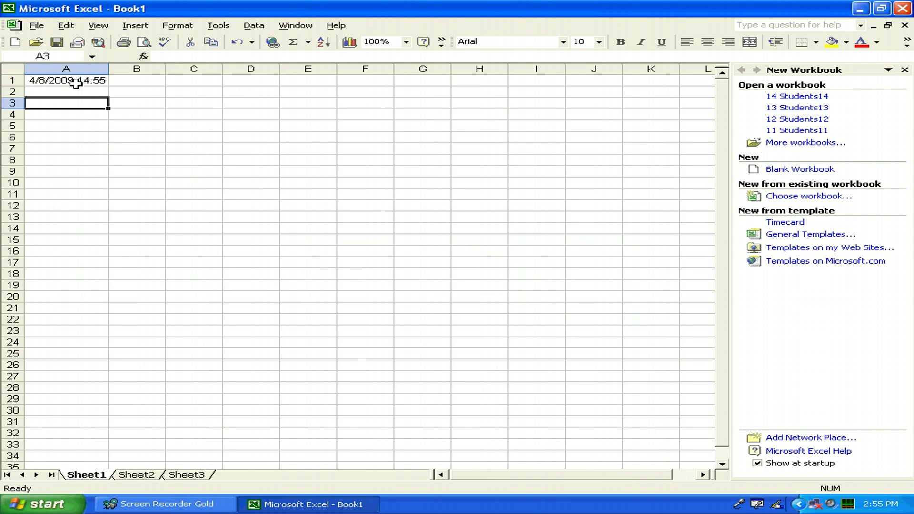
{"action": "left_click", "coordinate": [76, 80]}
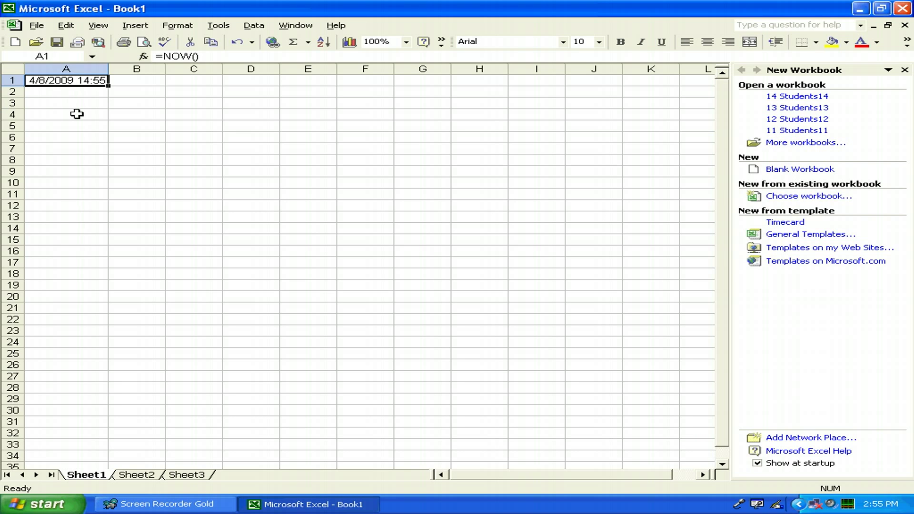
Step: Save the workbook as time in the My Documents folder
{"action": "left_click", "coordinate": [36, 25]}
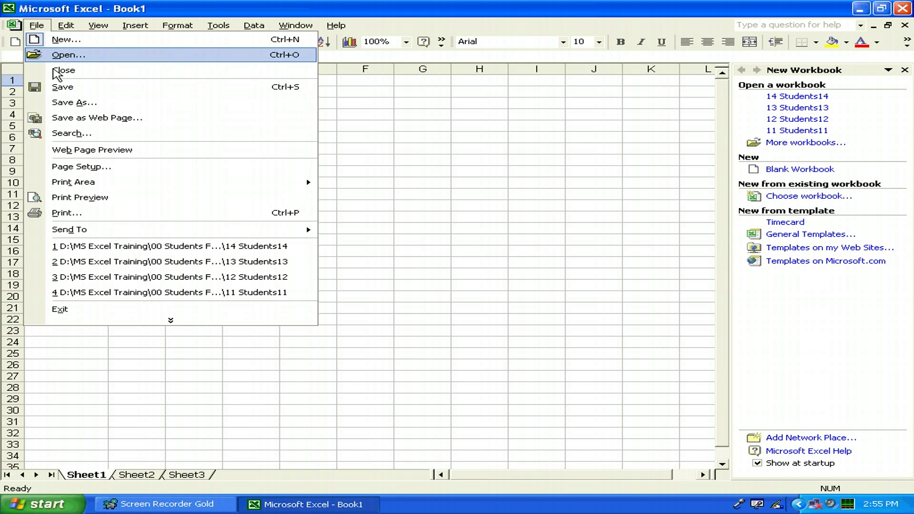
{"action": "left_click", "coordinate": [69, 104]}
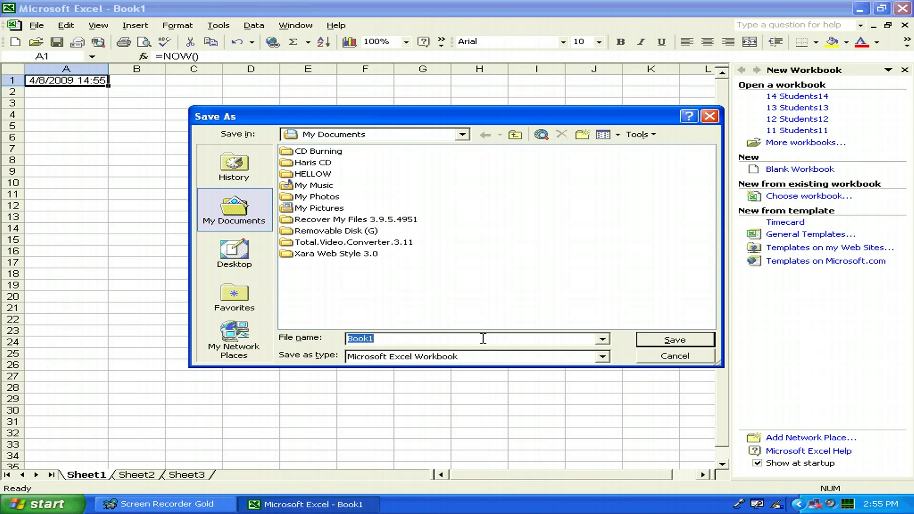
{"action": "type", "text": "time"}
{"action": "left_click", "coordinate": [688, 341]}
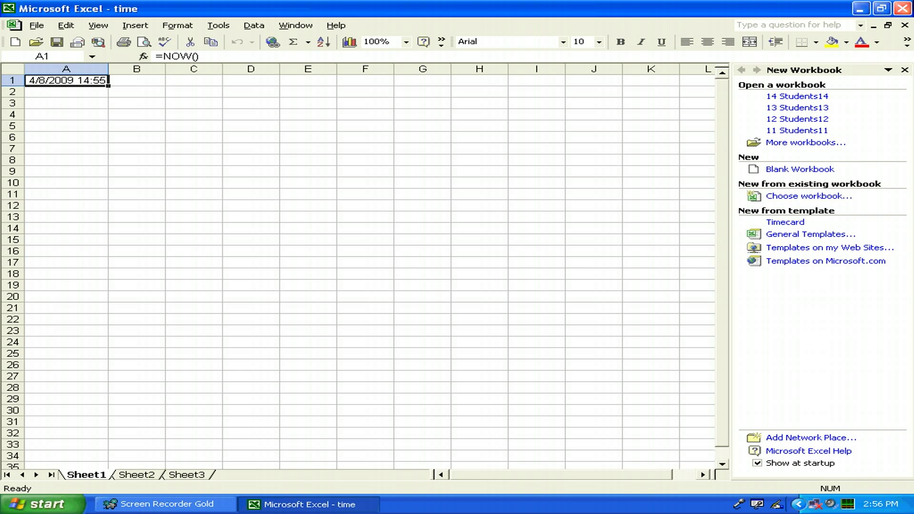
Step: Exit Excel and reopen the time workbook from the My Documents folder
{"action": "left_click", "coordinate": [903, 9]}
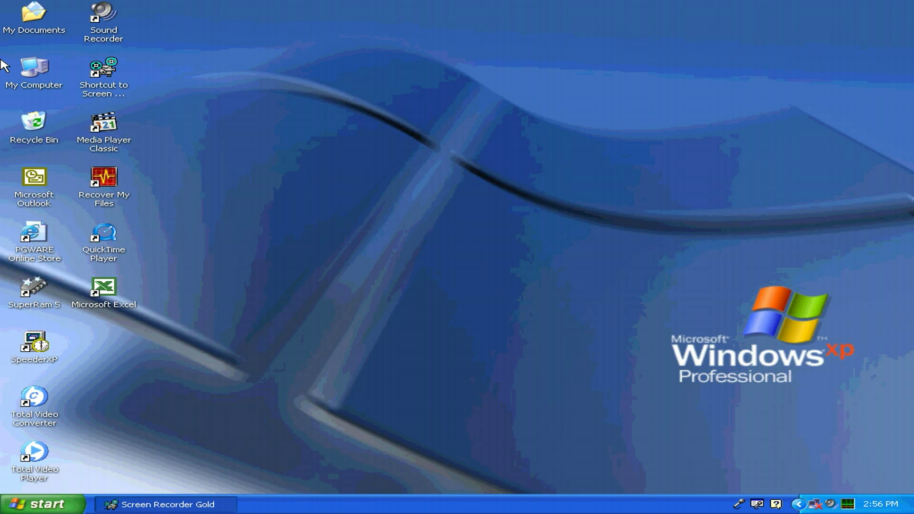
{"action": "double_click", "coordinate": [30, 16]}
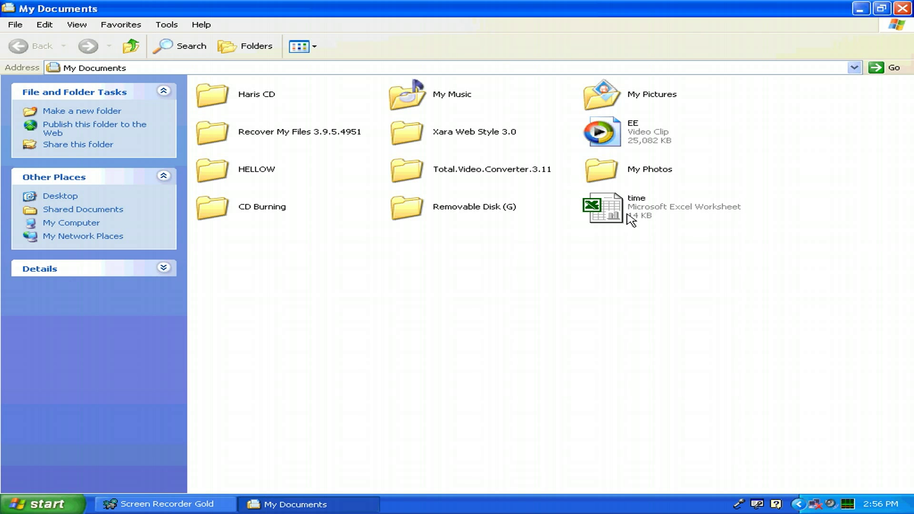
{"action": "right_click", "coordinate": [631, 218]}
{"action": "left_click", "coordinate": [646, 225]}
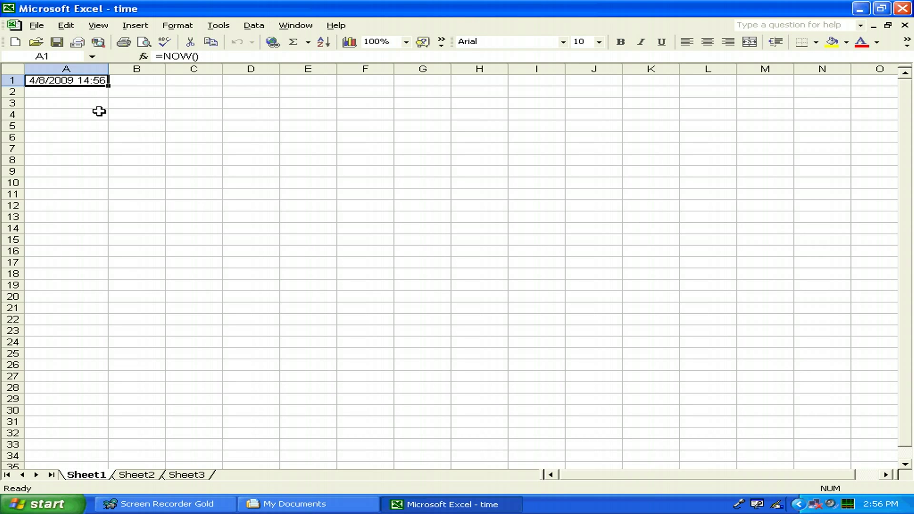
Step: Close the My Documents folder window and return to the workbook in Excel
{"action": "left_click", "coordinate": [286, 505]}
{"action": "right_click", "coordinate": [286, 506]}
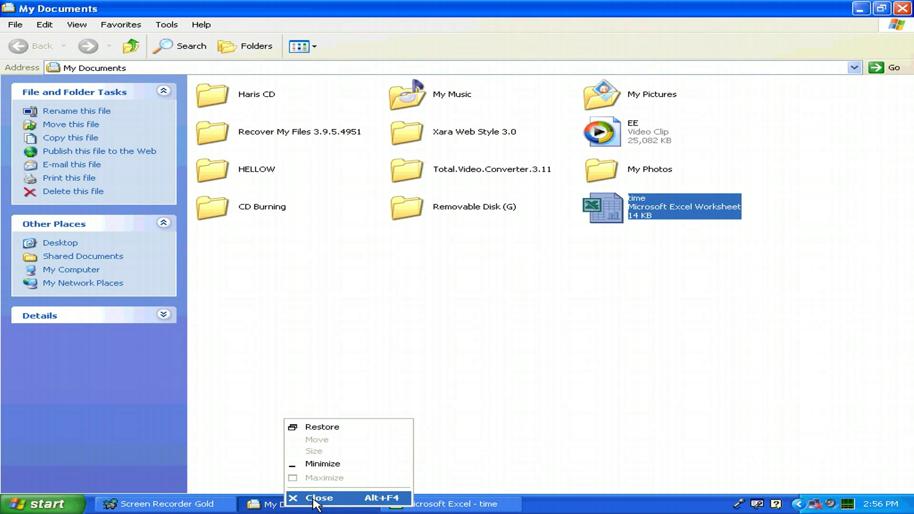
{"action": "left_click", "coordinate": [297, 496]}
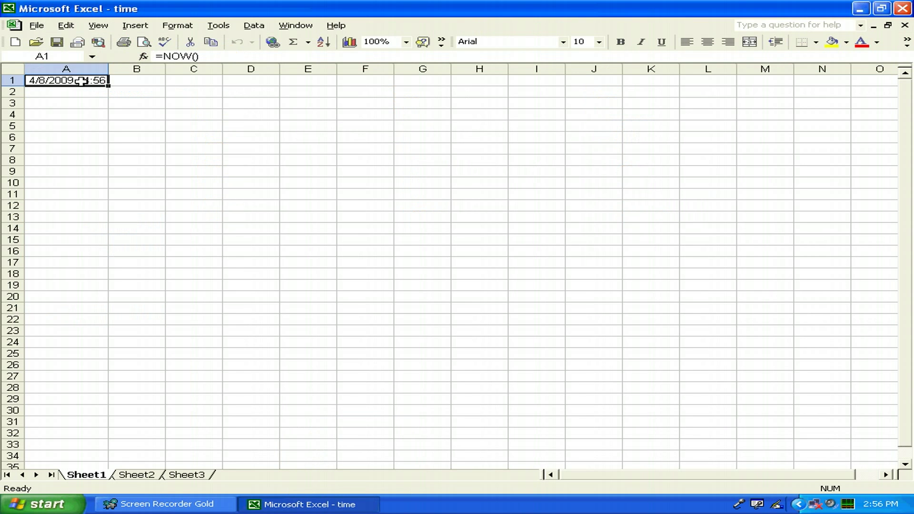
Step: Clear cell A1 and show the Visual Basic toolbar, floating over columns K to N around rows 17 to 19
{"action": "key", "text": "Delete"}
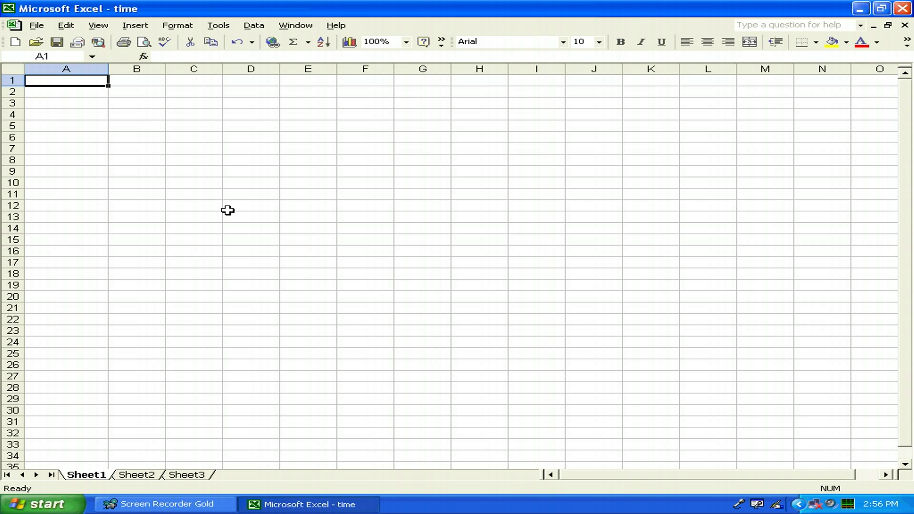
{"action": "right_click", "coordinate": [509, 33]}
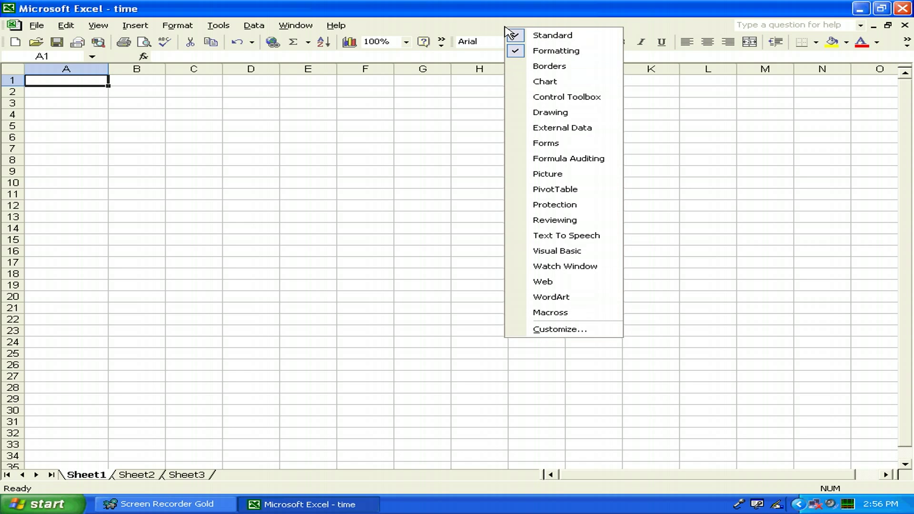
{"action": "left_click", "coordinate": [573, 253]}
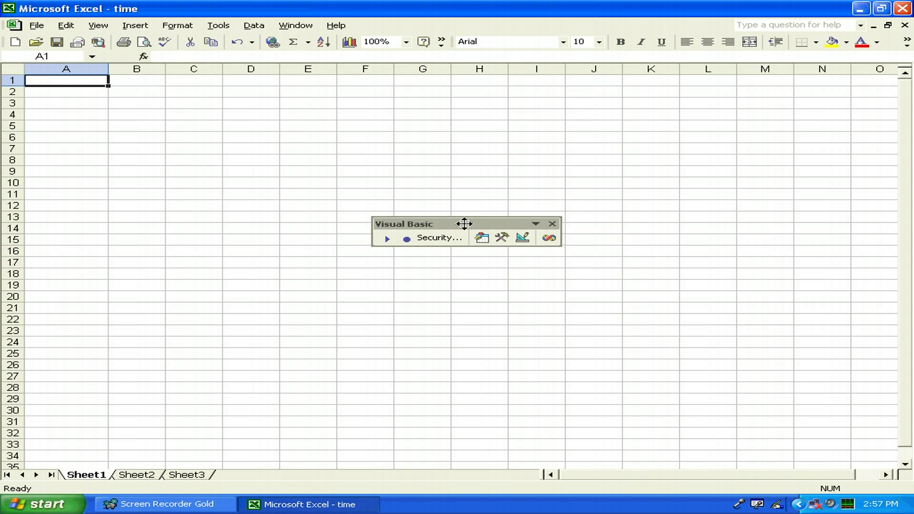
{"action": "left_click_drag", "start_coordinate": [465, 224], "coordinate": [540, 229]}
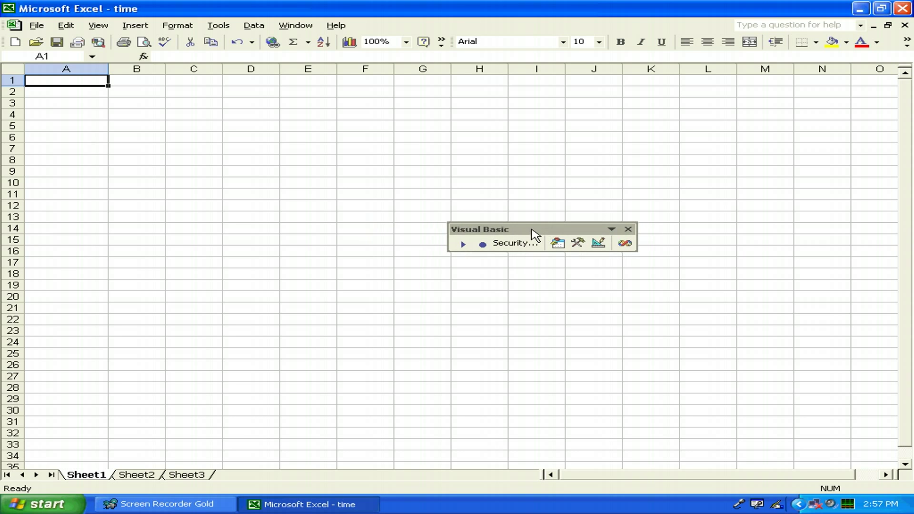
{"action": "left_click_drag", "start_coordinate": [500, 234], "coordinate": [663, 268]}
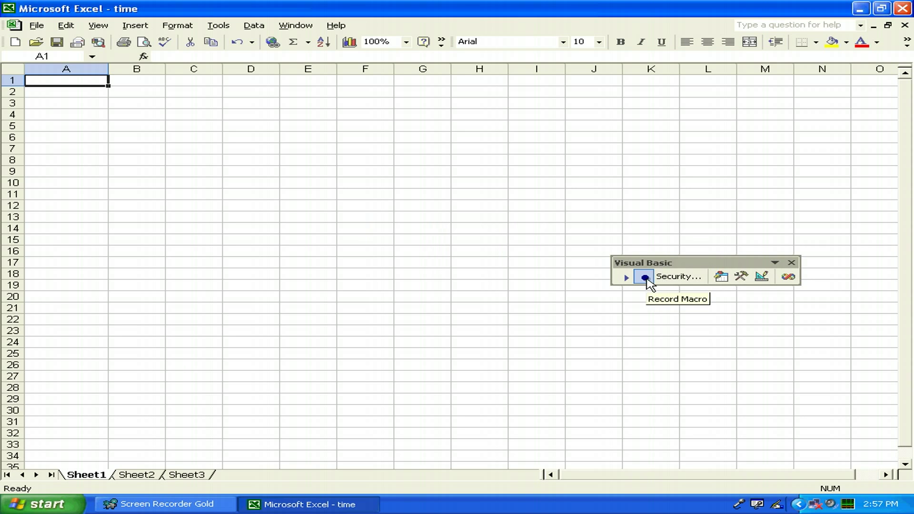
Step: Start setting up a new macro recording and enter Date and Time update as the macro name
{"action": "left_click", "coordinate": [646, 277]}
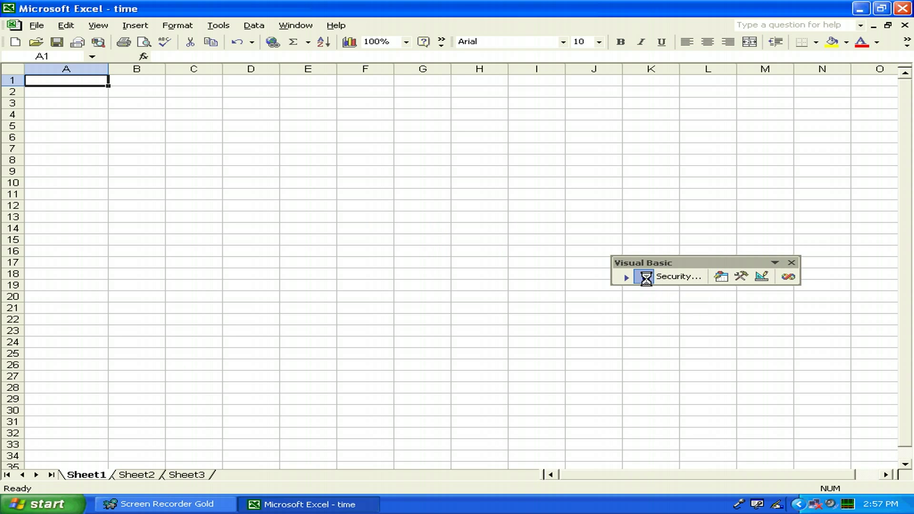
{"action": "left_click_drag", "start_coordinate": [425, 181], "coordinate": [424, 209]}
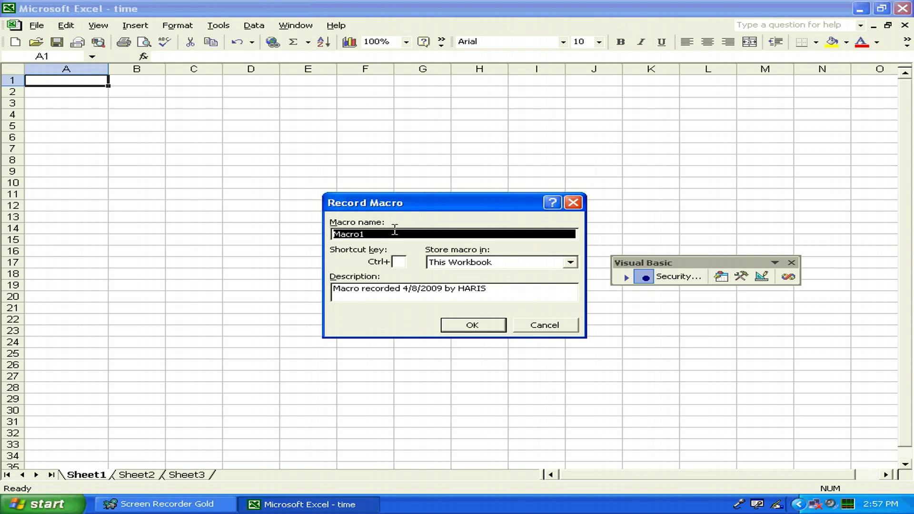
{"action": "type", "text": "Date "}
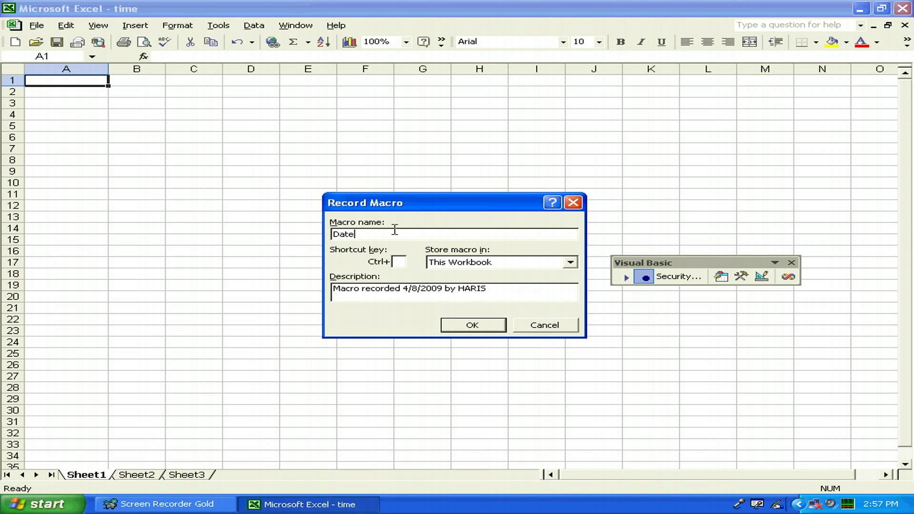
{"action": "type", "text": "an"}
{"action": "type", "text": "d "}
{"action": "type", "text": "Ti"}
{"action": "type", "text": "me-u"}
{"action": "type", "text": "pdate"}
Step: Set the macro's shortcut to Ctrl+t and try to start recording under the entered name
{"action": "left_click", "coordinate": [398, 262]}
{"action": "type", "text": "t"}
{"action": "left_click", "coordinate": [479, 327]}
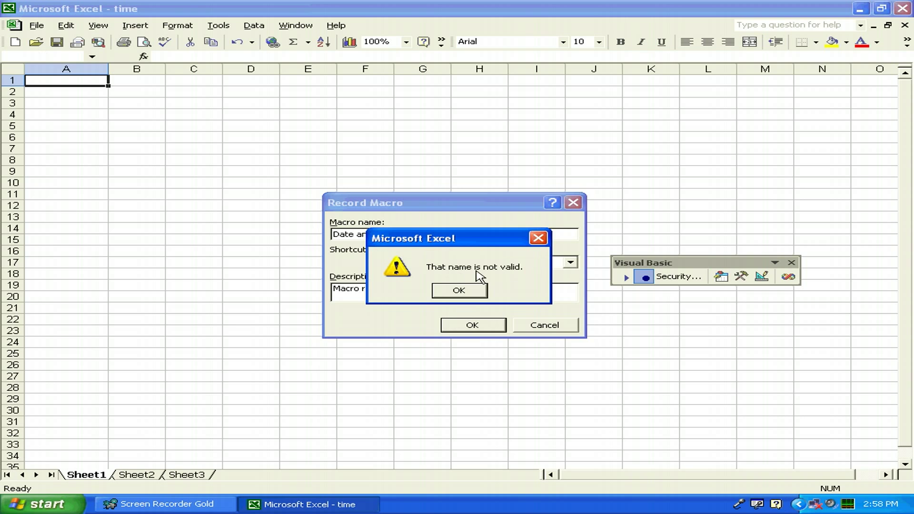
{"action": "left_click_drag", "start_coordinate": [484, 238], "coordinate": [498, 286]}
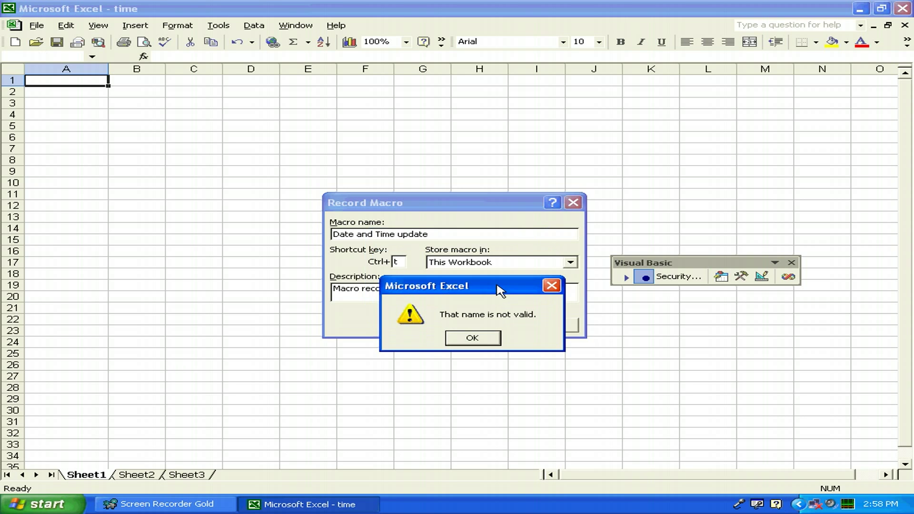
{"action": "left_click", "coordinate": [495, 338]}
{"action": "left_click", "coordinate": [495, 338]}
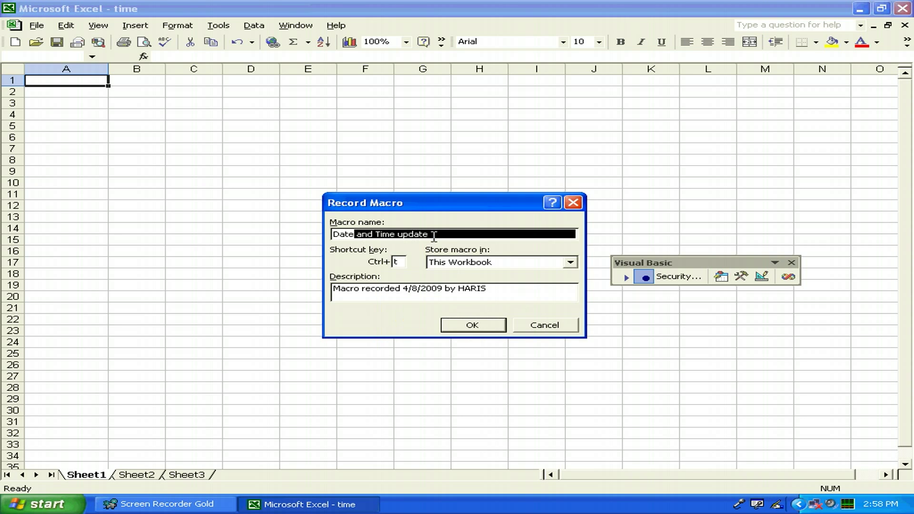
Step: Try to start the recording with the macro name Date-time-update
{"action": "key", "text": "BackSpace"}
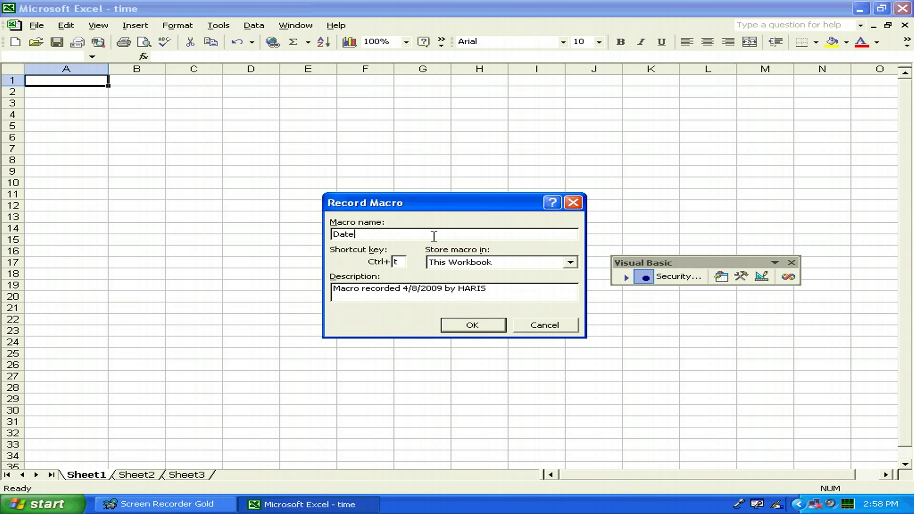
{"action": "type", "text": "tim"}
{"action": "type", "text": "e"}
{"action": "key", "text": "Left"}
{"action": "key", "text": "Left"}
{"action": "key", "text": "Left"}
{"action": "key", "text": "Left"}
{"action": "type", "text": "-"}
{"action": "key", "text": "End"}
{"action": "type", "text": "-update"}
{"action": "left_click", "coordinate": [469, 326]}
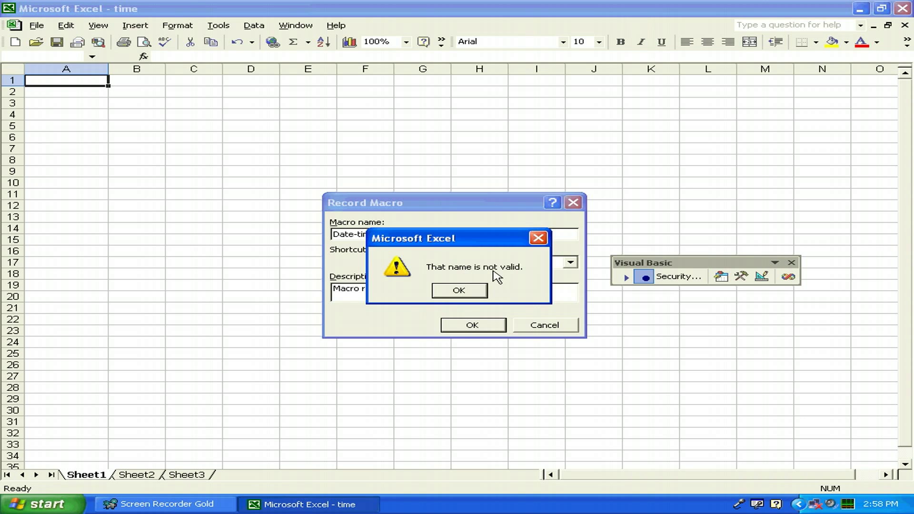
{"action": "left_click", "coordinate": [471, 292]}
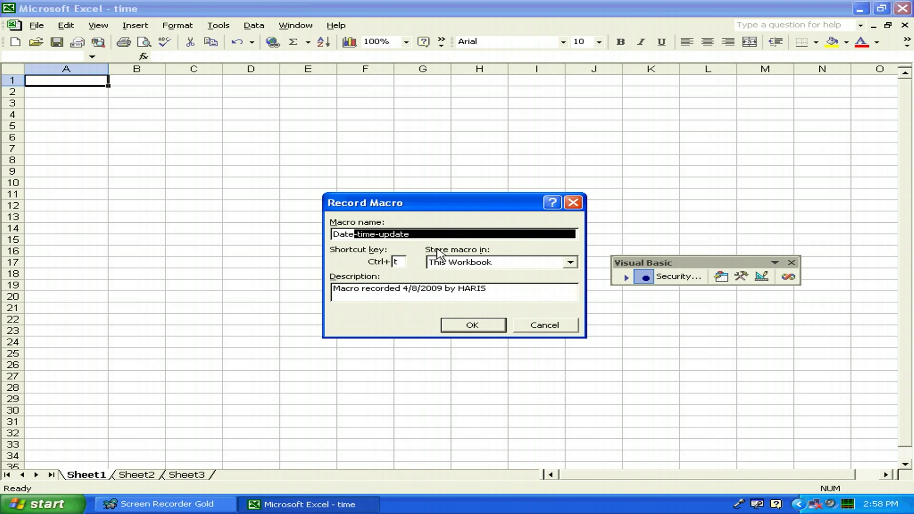
Step: Rename the macro Datetimeupdate, without separators, and start recording it
{"action": "key", "text": "Delete"}
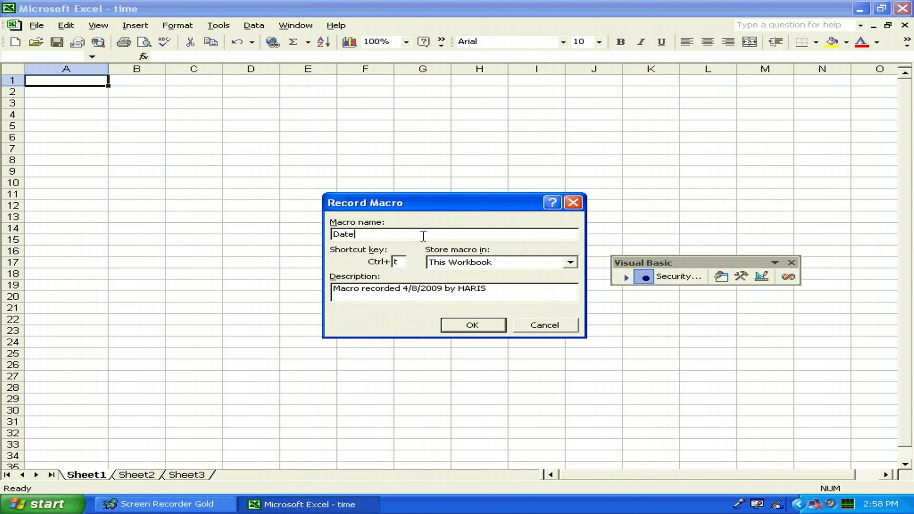
{"action": "type", "text": "timep"}
{"action": "key", "text": "BackSpace"}
{"action": "type", "text": "update"}
{"action": "left_click", "coordinate": [482, 326]}
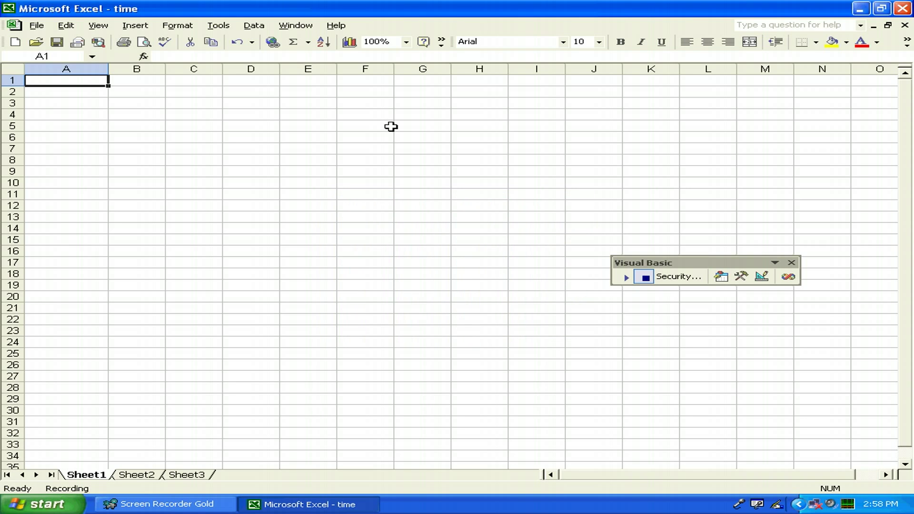
Step: Record inserting the NOW function in cell A1 as part of the macro
{"action": "left_click", "coordinate": [151, 27]}
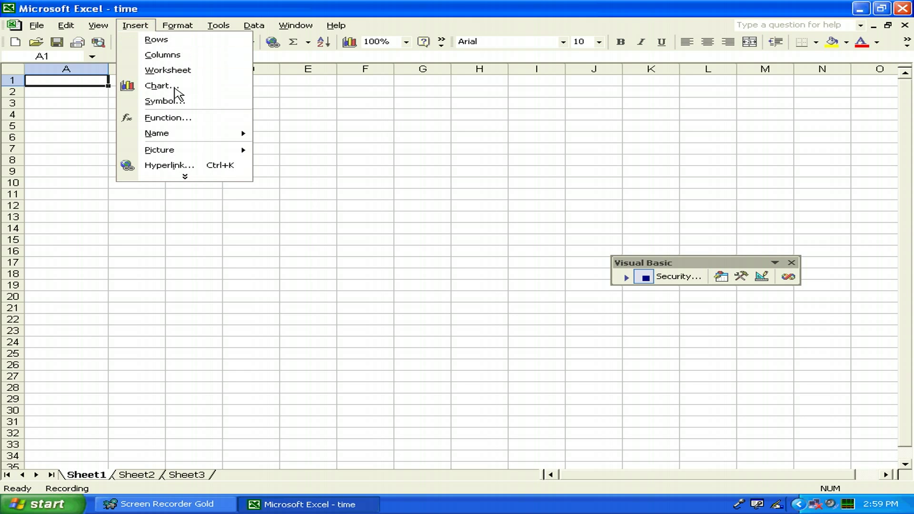
{"action": "left_click", "coordinate": [183, 120]}
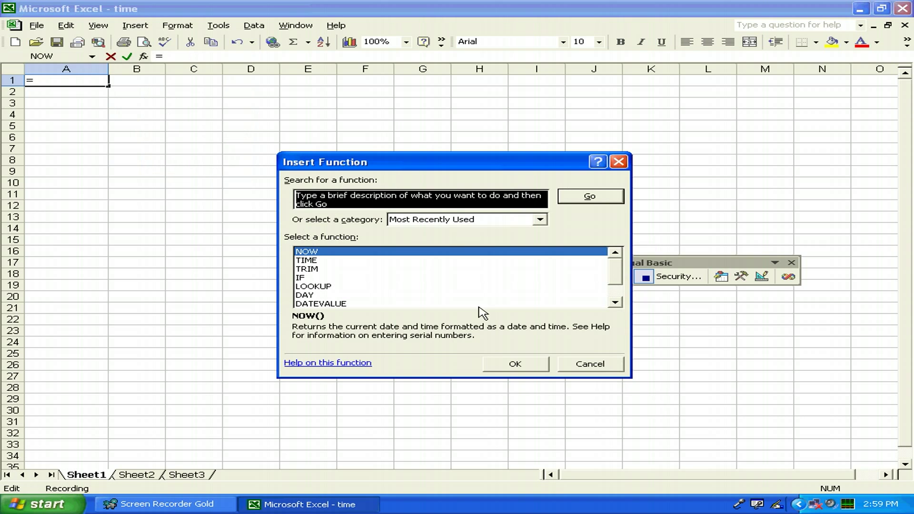
{"action": "left_click", "coordinate": [534, 369]}
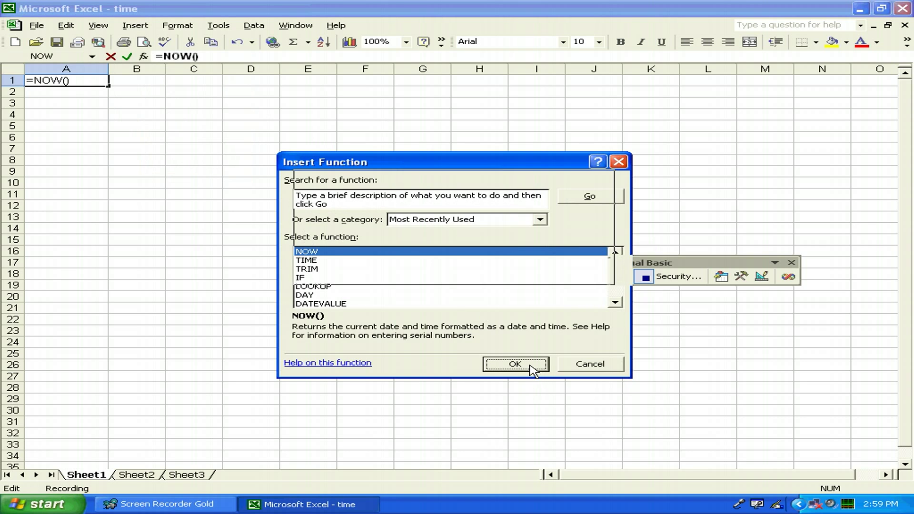
{"action": "left_click", "coordinate": [561, 289]}
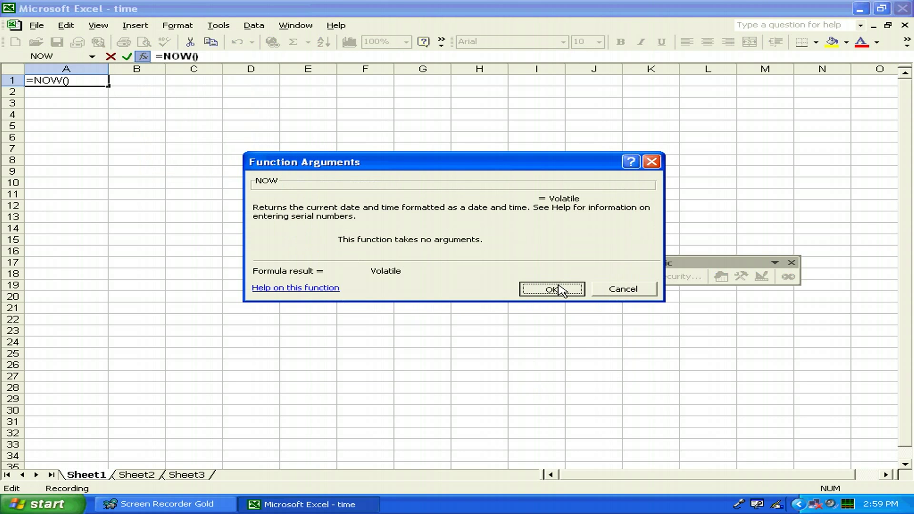
{"action": "left_click", "coordinate": [555, 289]}
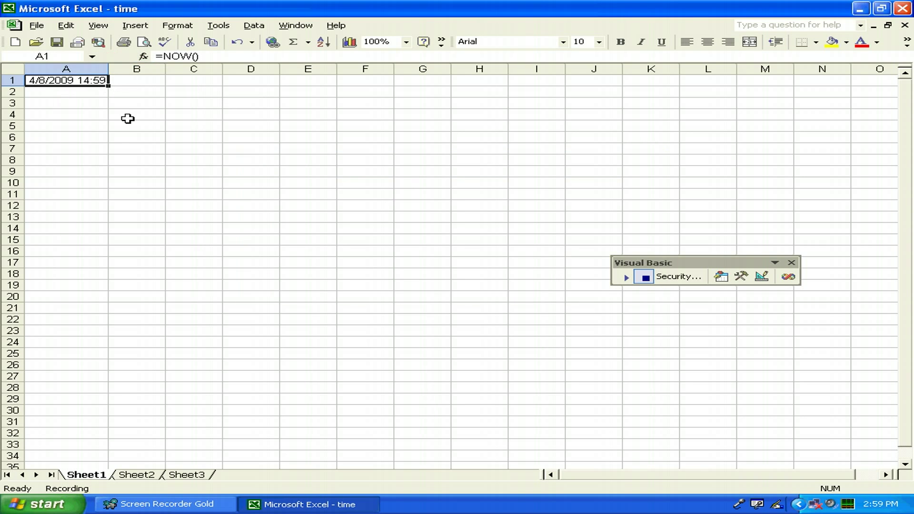
Step: Return the selection to cell A1 and stop recording the macro, keeping the Visual Basic toolbar floating over the sheet
{"action": "left_click", "coordinate": [86, 103]}
{"action": "left_click", "coordinate": [81, 79]}
{"action": "left_click_drag", "start_coordinate": [636, 262], "coordinate": [548, 207]}
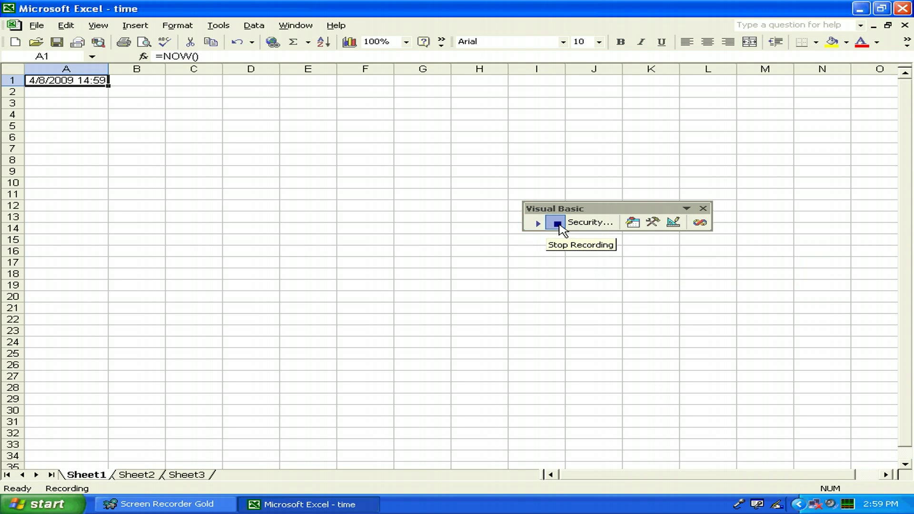
{"action": "left_click", "coordinate": [558, 226]}
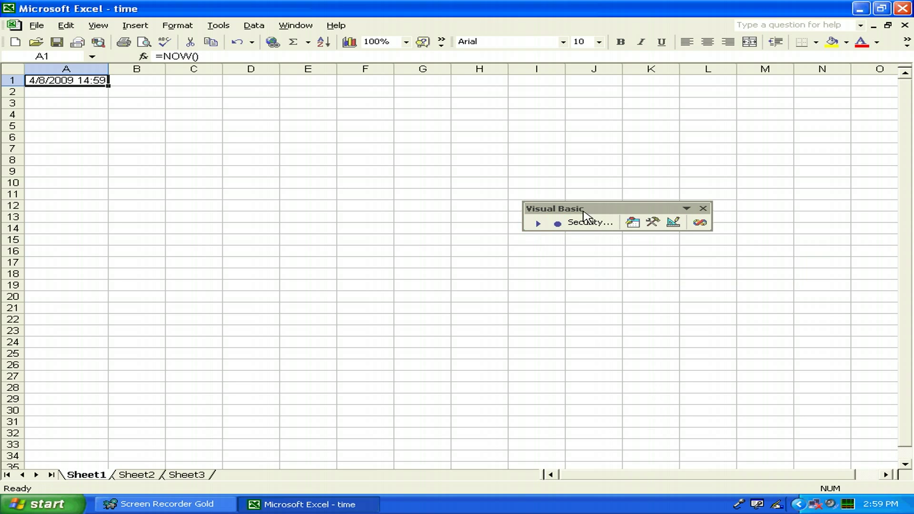
{"action": "left_click_drag", "start_coordinate": [581, 208], "coordinate": [603, 234]}
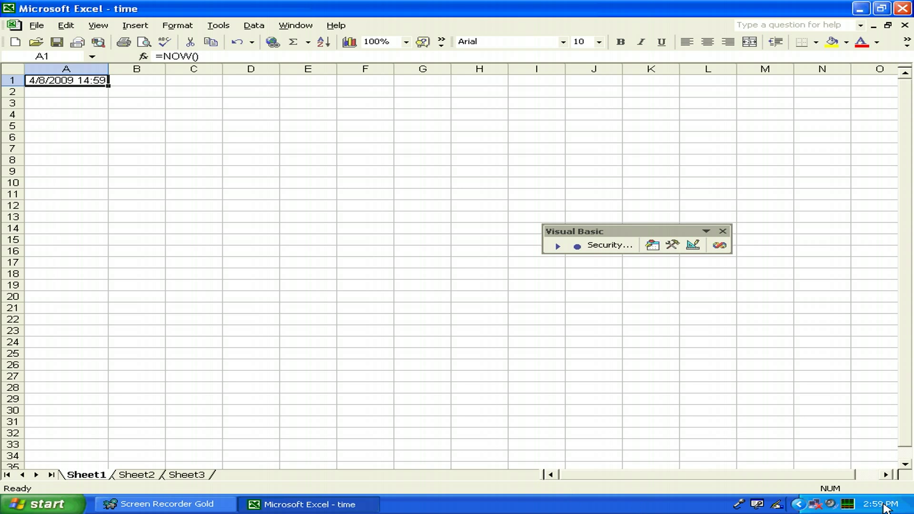
Step: Open the Windows date and time settings and change the system date's month to March and year to 2008
{"action": "double_click", "coordinate": [884, 506]}
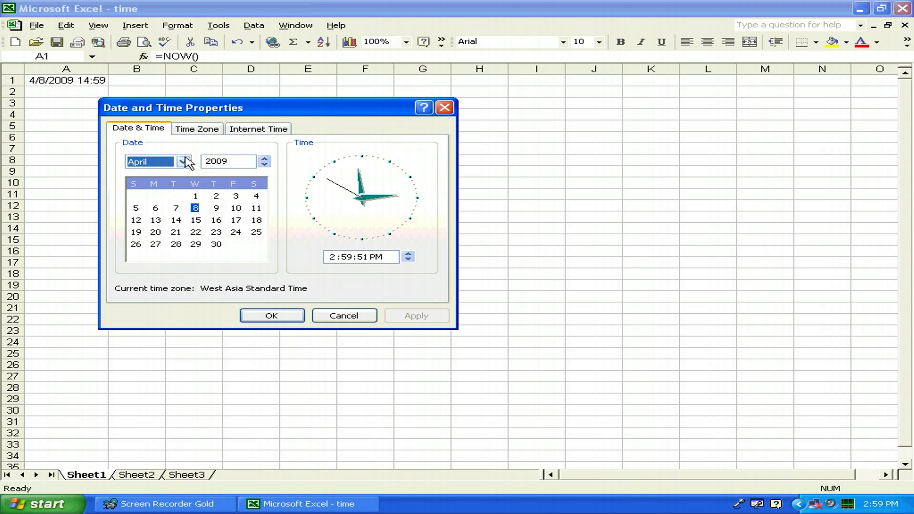
{"action": "left_click", "coordinate": [184, 162]}
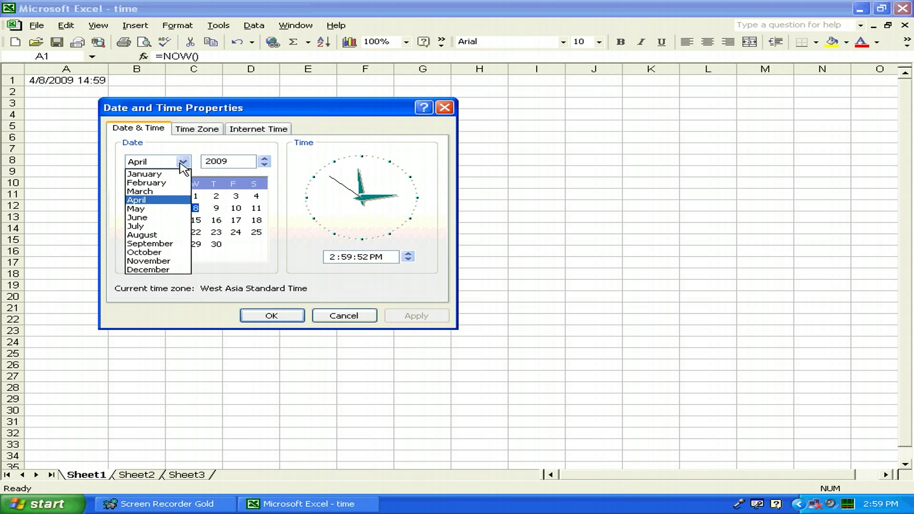
{"action": "left_click", "coordinate": [159, 193]}
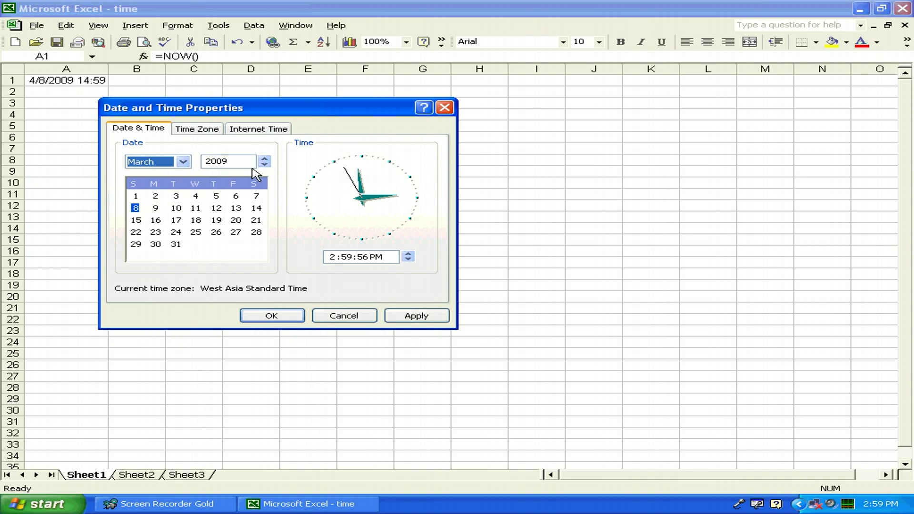
{"action": "left_click", "coordinate": [264, 160]}
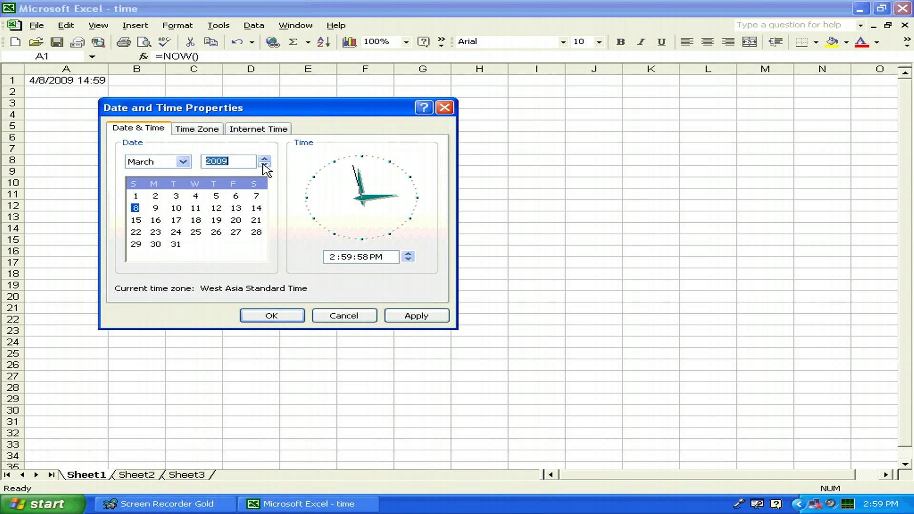
{"action": "left_click", "coordinate": [264, 165]}
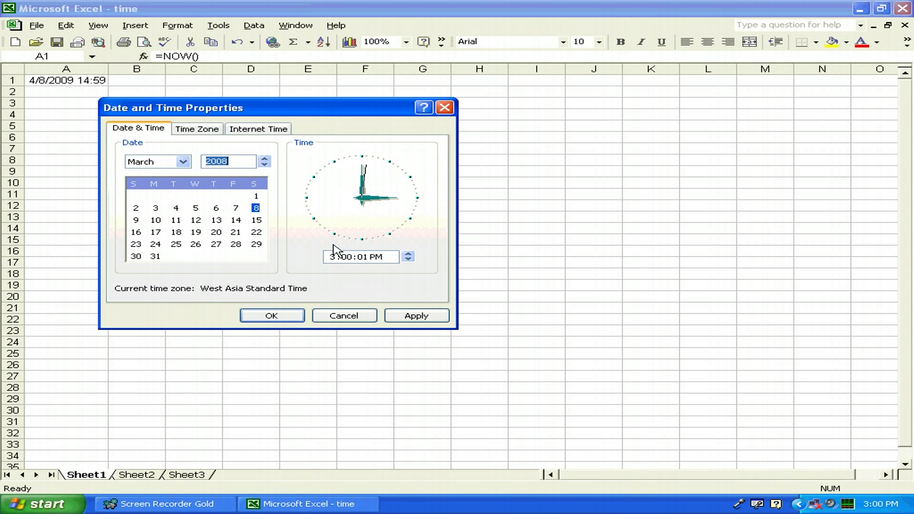
Step: Set the system clock's hour to 11 PM, then apply the date and time changes and close the settings
{"action": "left_click", "coordinate": [408, 260]}
{"action": "left_click", "coordinate": [408, 260]}
{"action": "left_click", "coordinate": [408, 261]}
{"action": "left_click", "coordinate": [408, 261]}
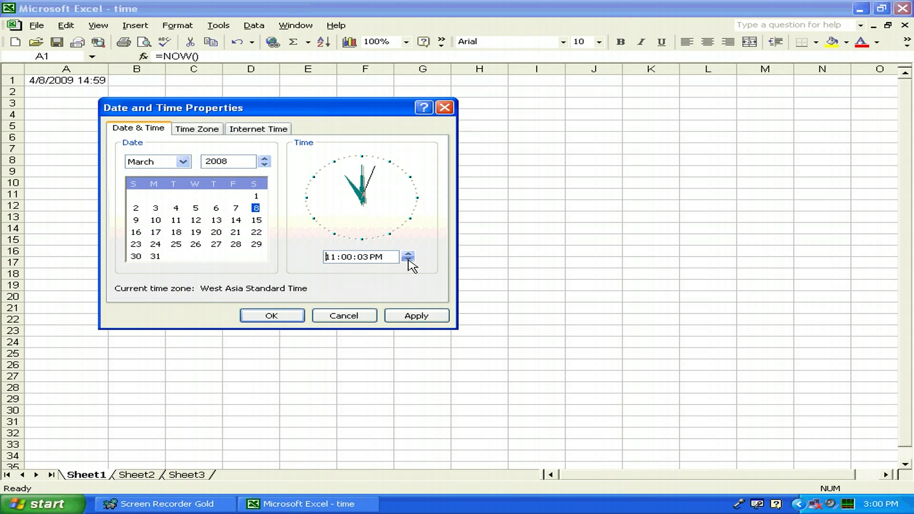
{"action": "left_click", "coordinate": [409, 318]}
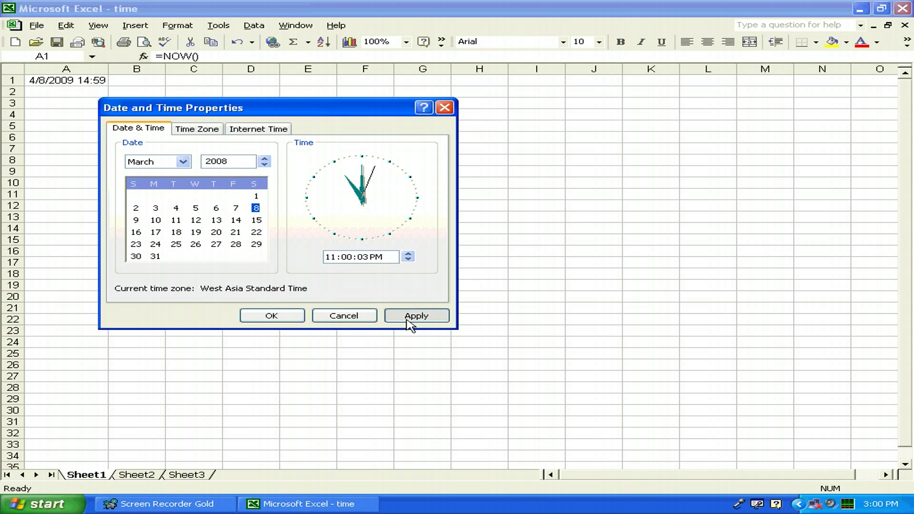
{"action": "left_click", "coordinate": [276, 316]}
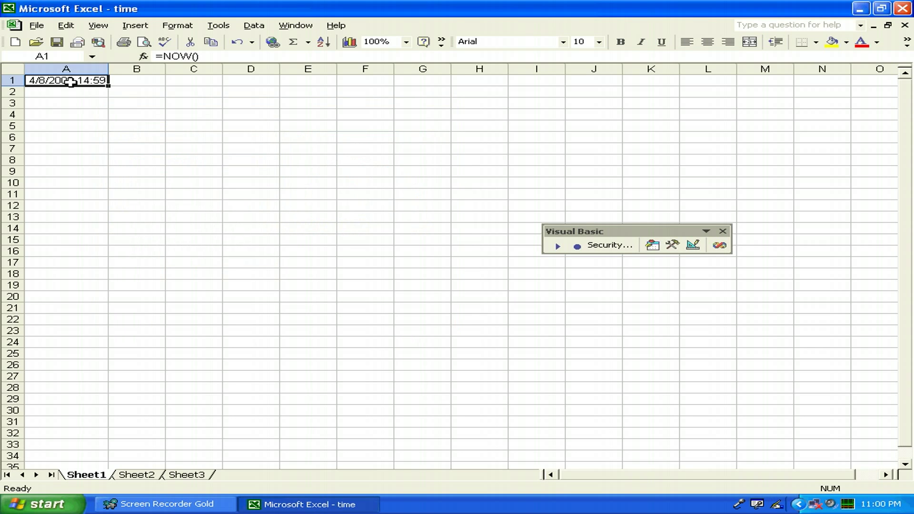
Step: Update the NOW formula in cell A1 to the changed system date and time
{"action": "key", "text": "F9"}
{"action": "left_click", "coordinate": [81, 93]}
{"action": "left_click", "coordinate": [84, 79]}
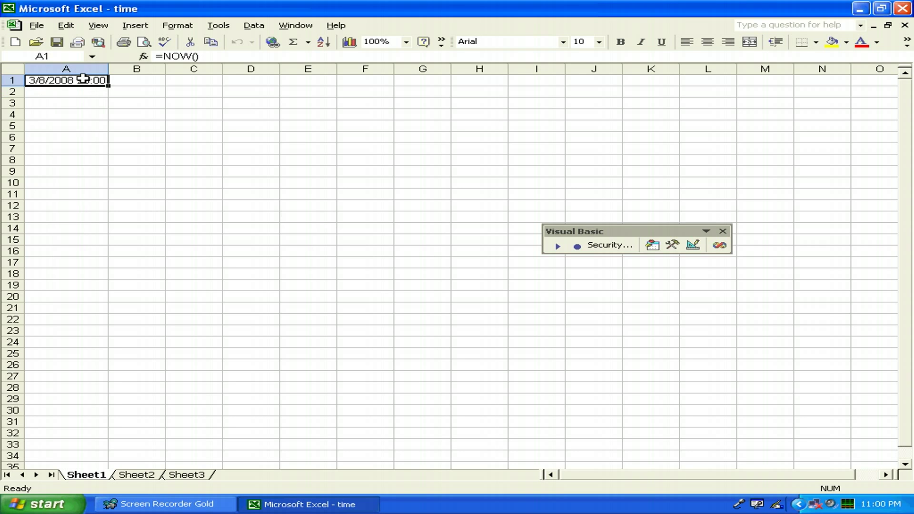